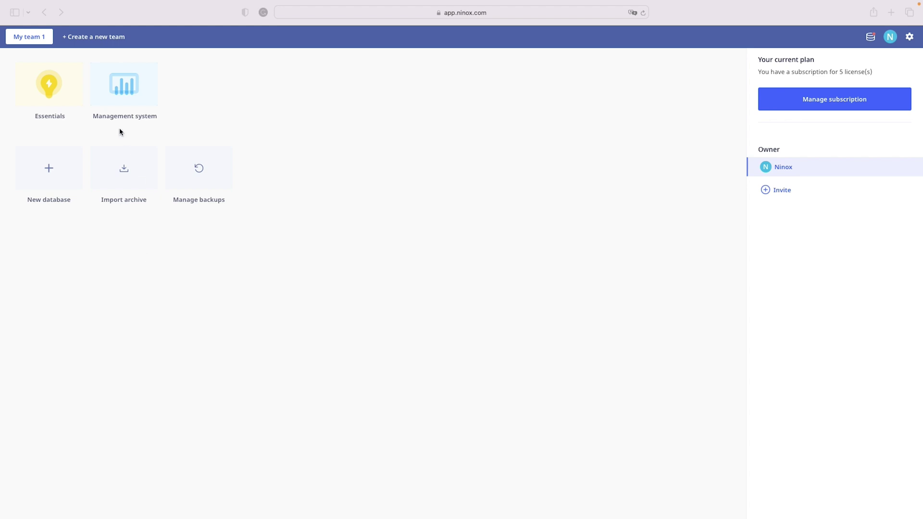
- Open invoice 1 from the Invoices table of the Management system database
left_click(126, 86)
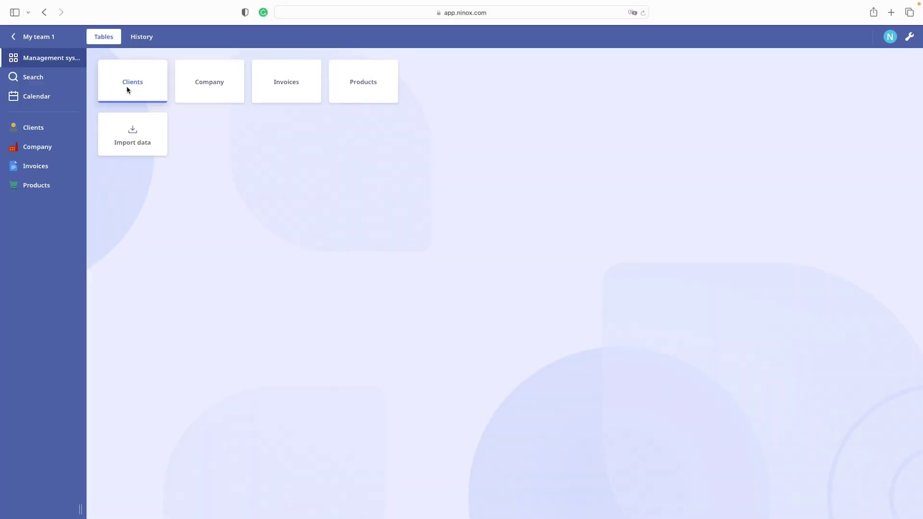
left_click(45, 169)
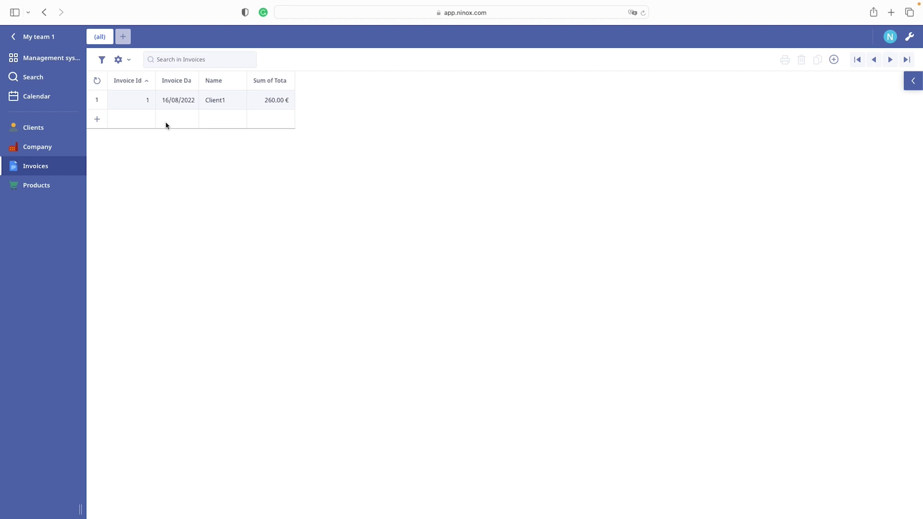
left_click(135, 100)
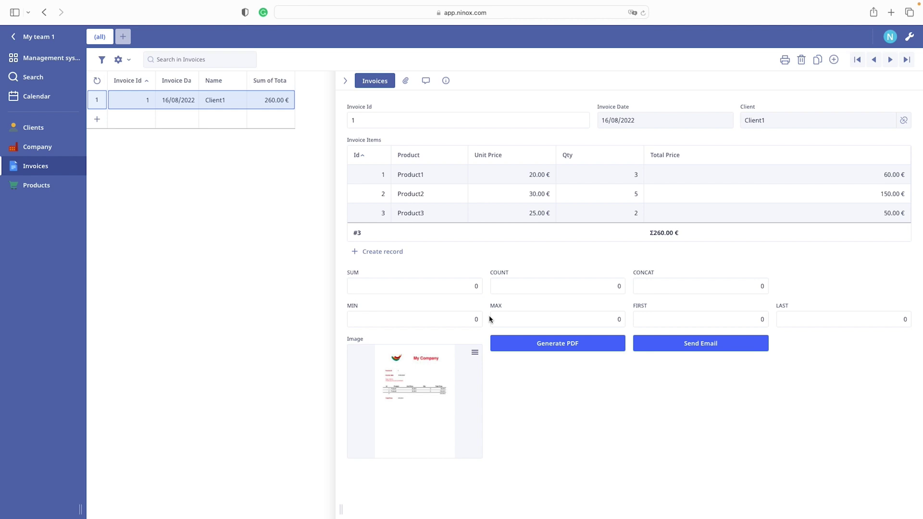
- In edit mode, give the SUM field the formula sum('Invoice Items'.'Total Price') so it shows 260.00 €
left_click(909, 37)
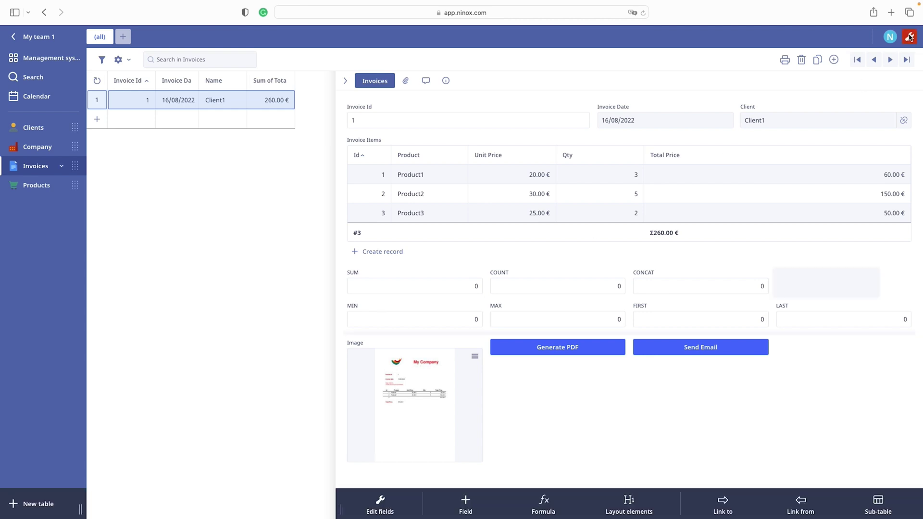
left_click(411, 272)
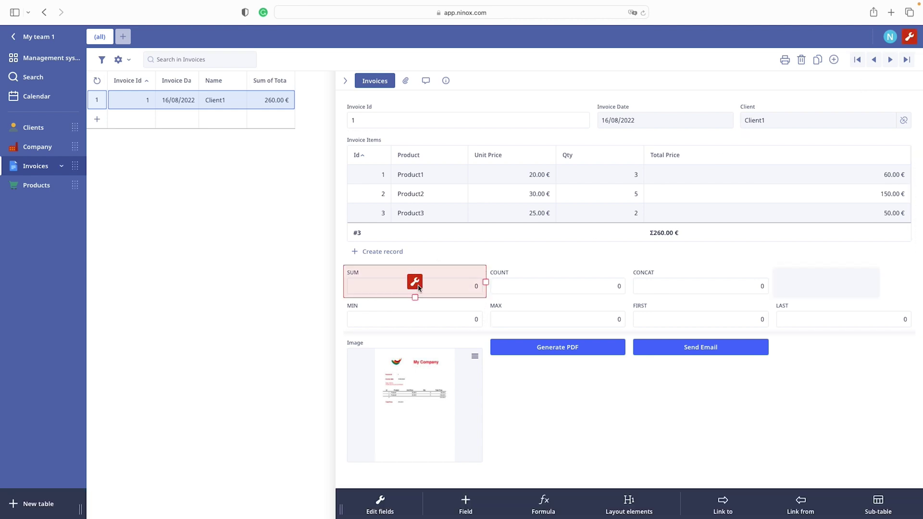
left_click(415, 282)
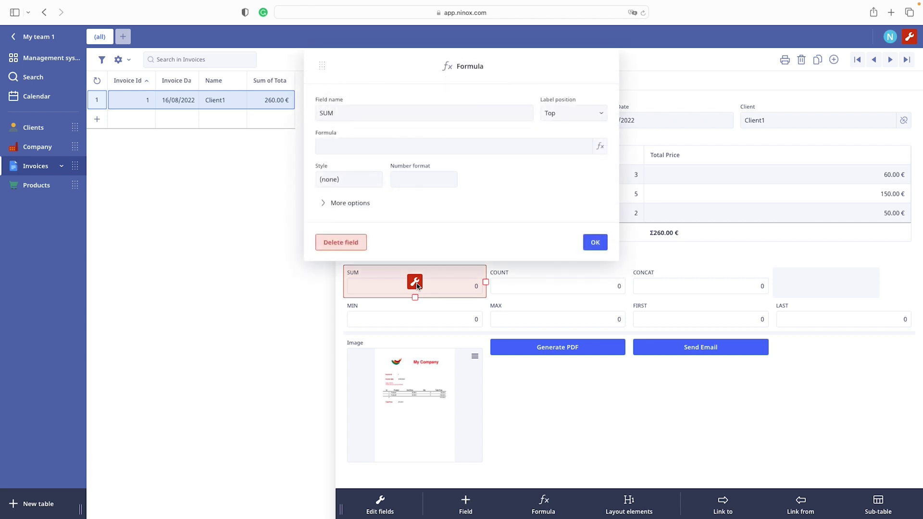
left_click(408, 147)
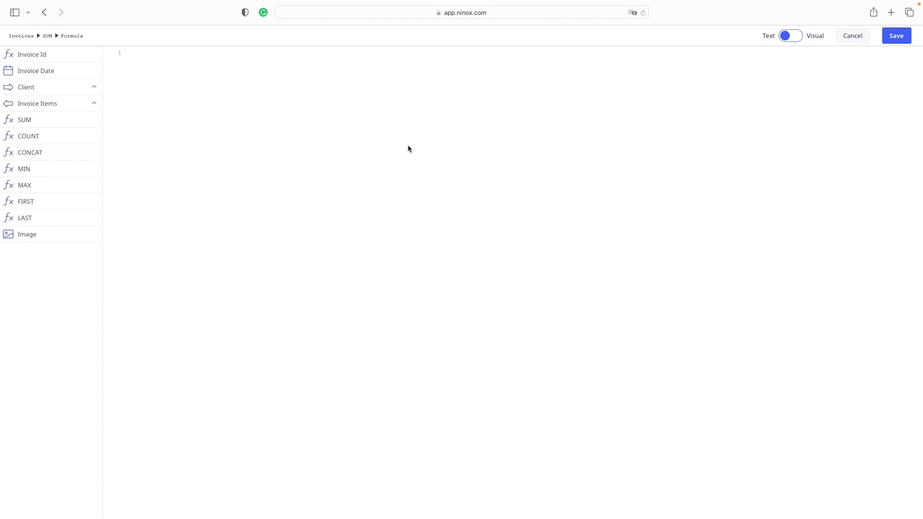
type("sum")
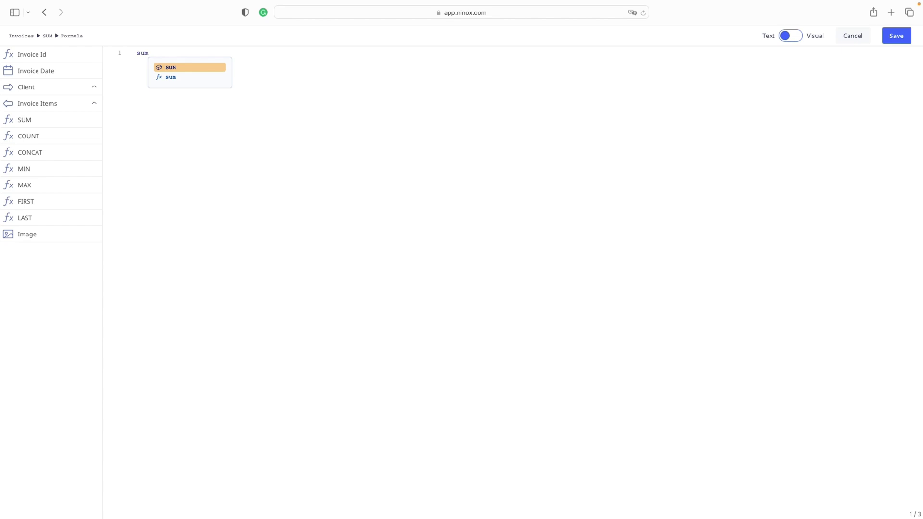
type("(")
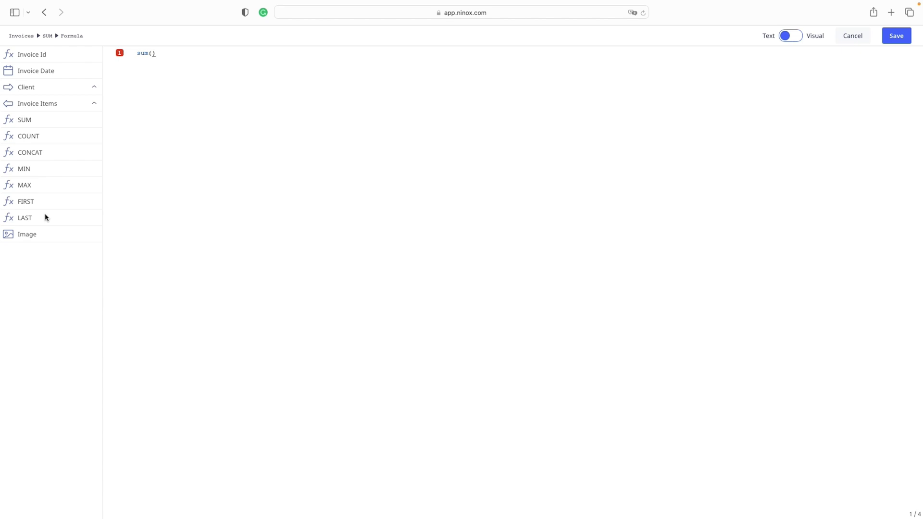
left_click(94, 104)
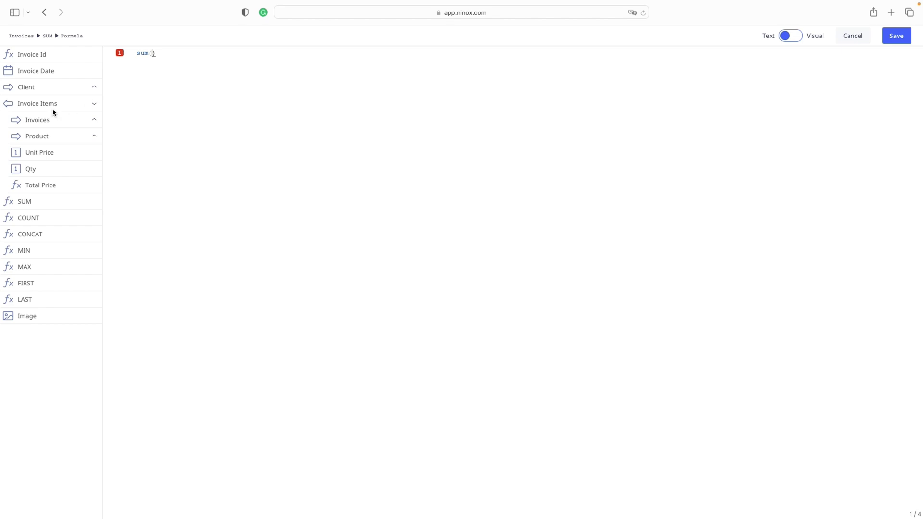
left_click(52, 186)
left_click(899, 39)
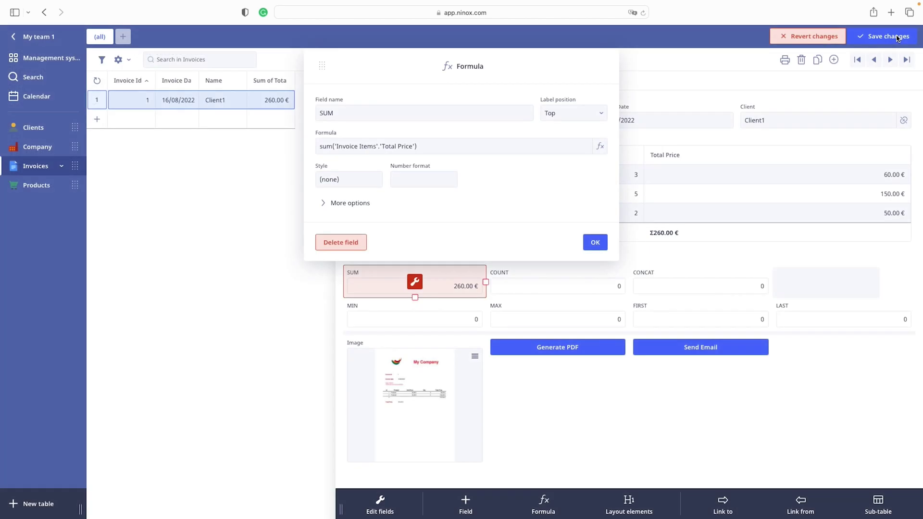
left_click(596, 244)
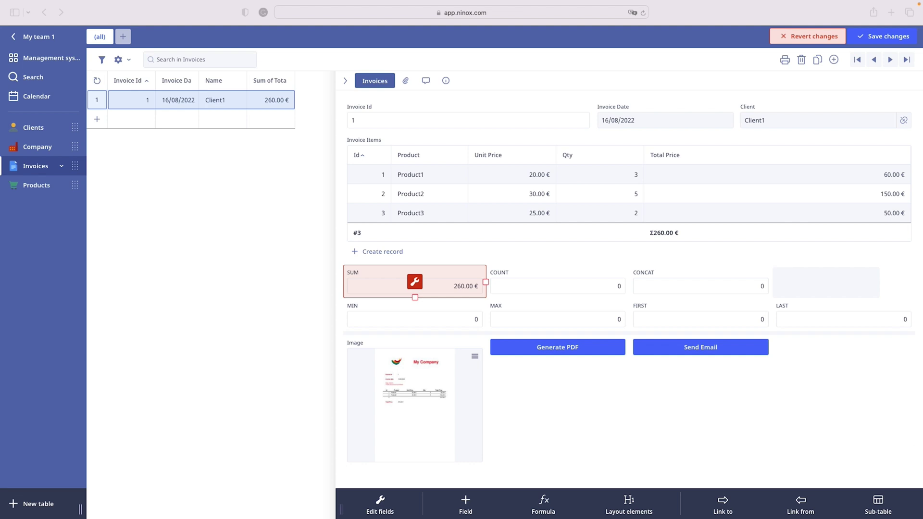
- Give the COUNT field the formula count('Invoice Items') so it shows 3
double_click(556, 277)
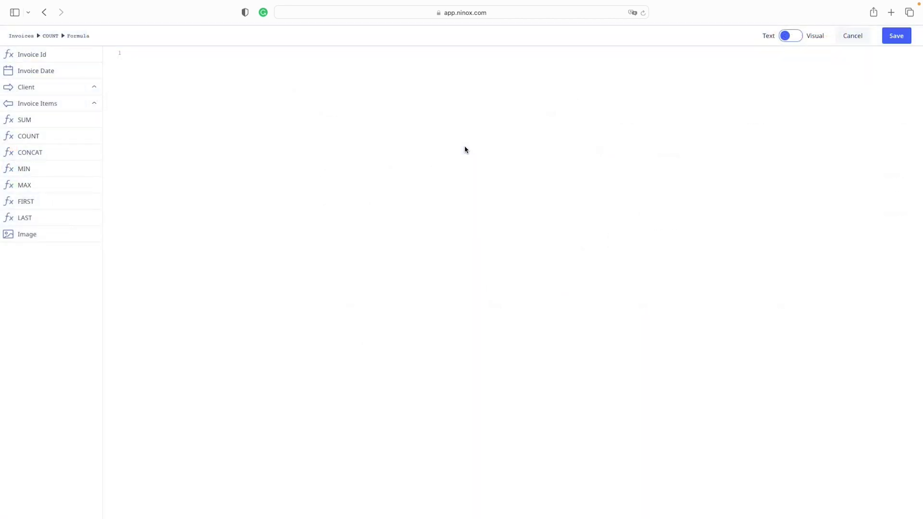
left_click(163, 58)
type("count")
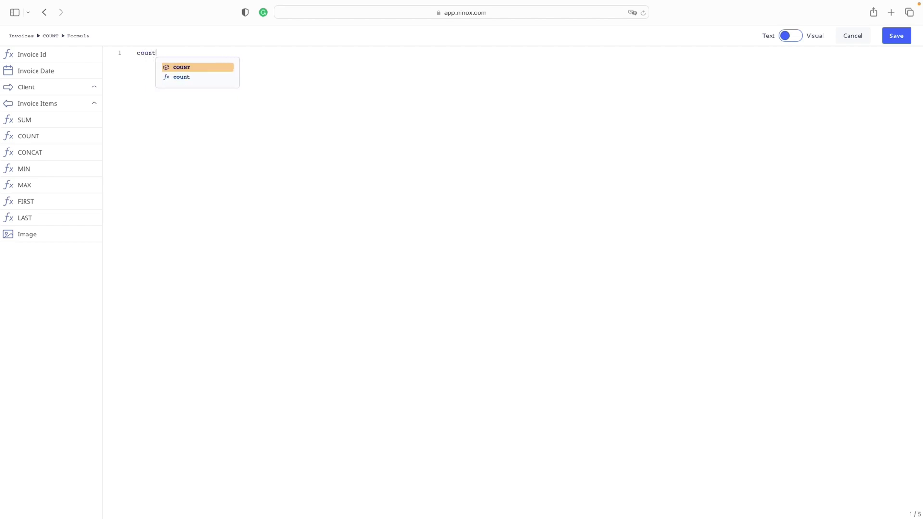
type("(")
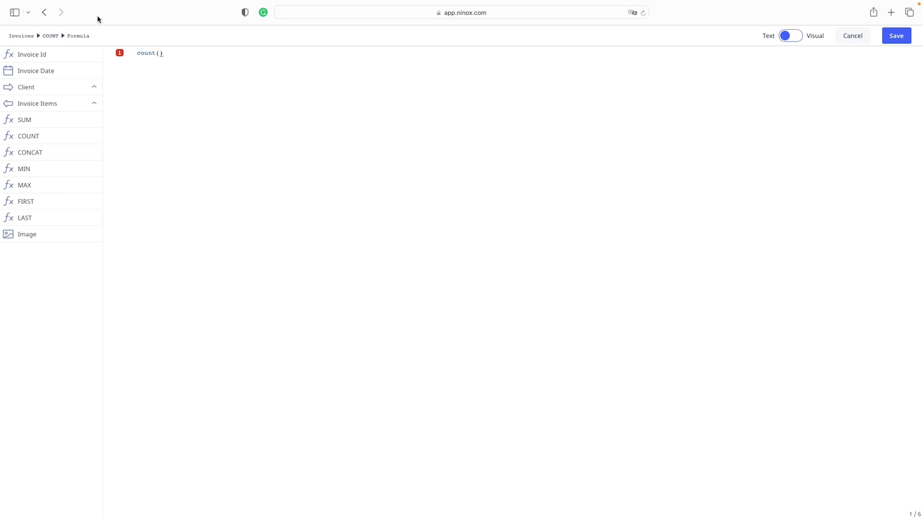
left_click(43, 104)
left_click(885, 31)
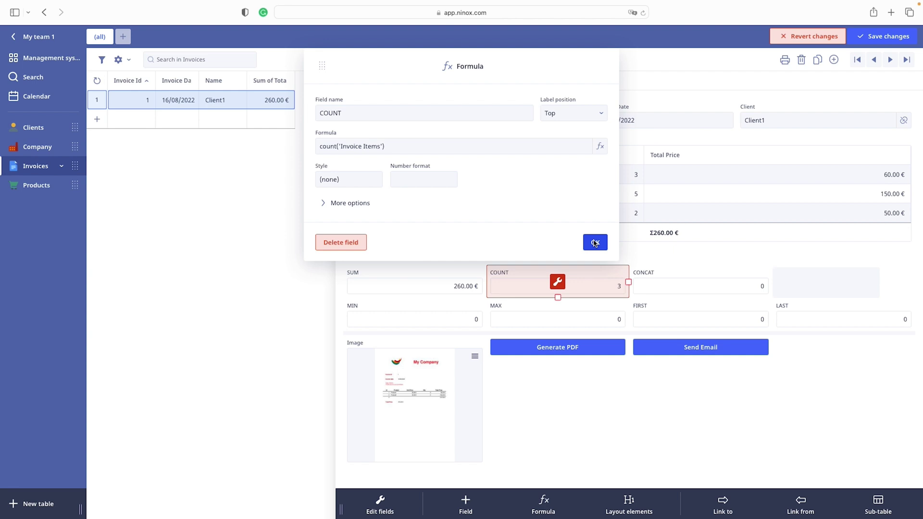
left_click(595, 243)
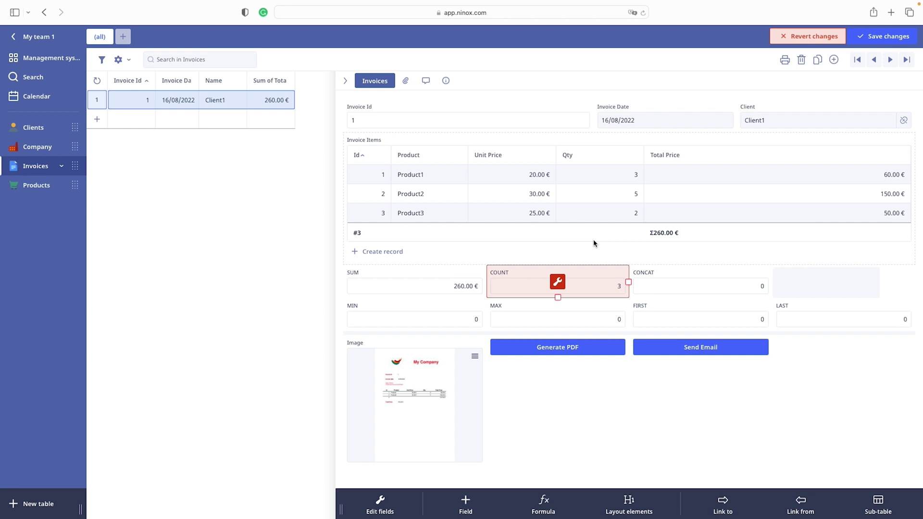
- Set the CONCAT field formula to concat('Invoice Items'.Product.Product), listing Product1, Product2, Product3
left_click(685, 273)
left_click(702, 284)
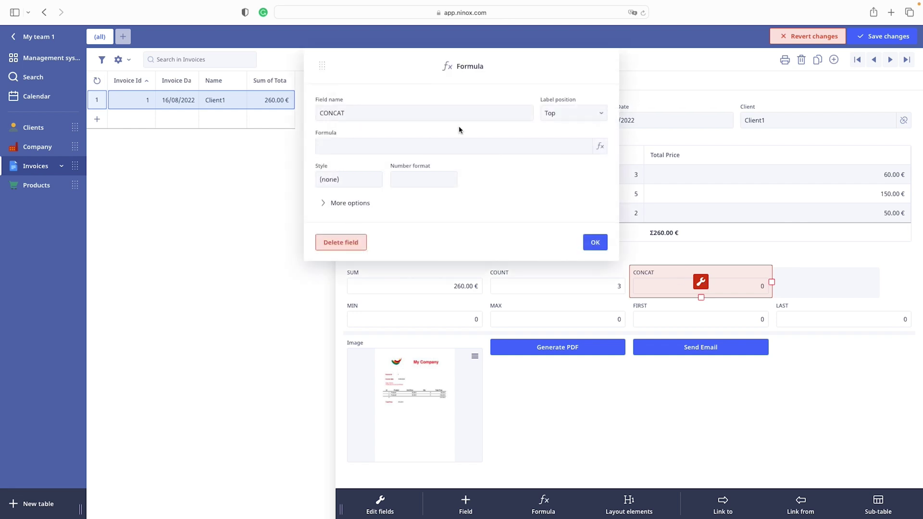
left_click(443, 146)
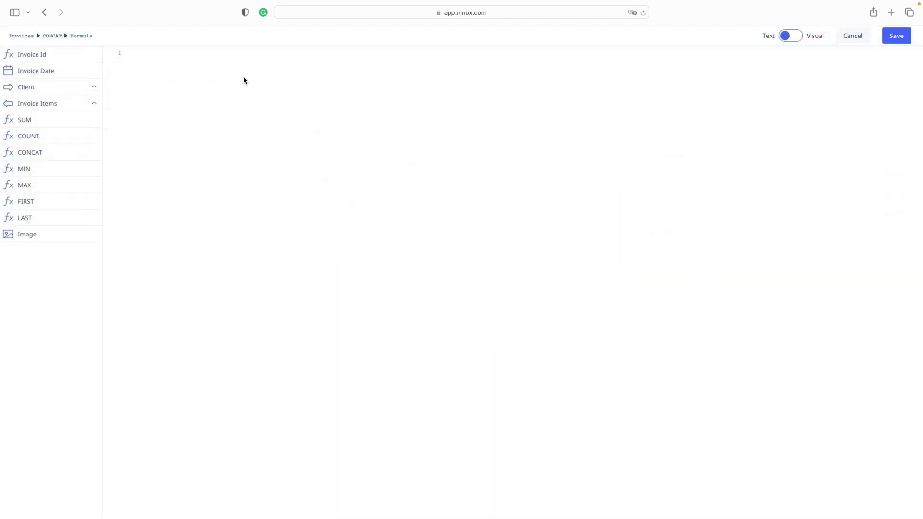
type("concat(")
left_click(93, 104)
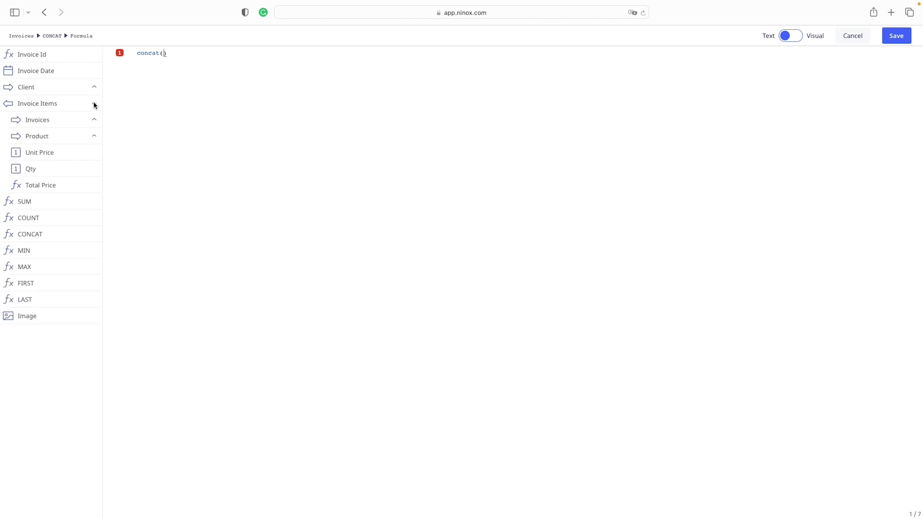
left_click(93, 136)
left_click(61, 152)
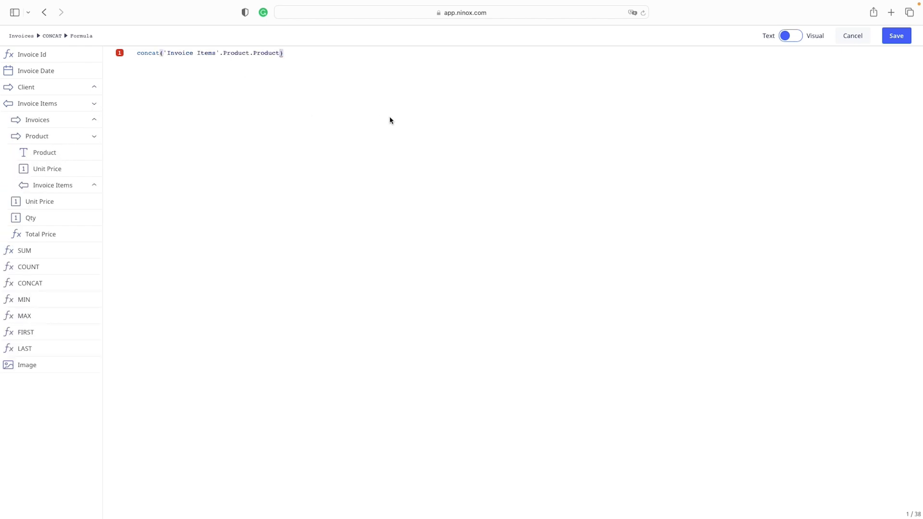
left_click(897, 38)
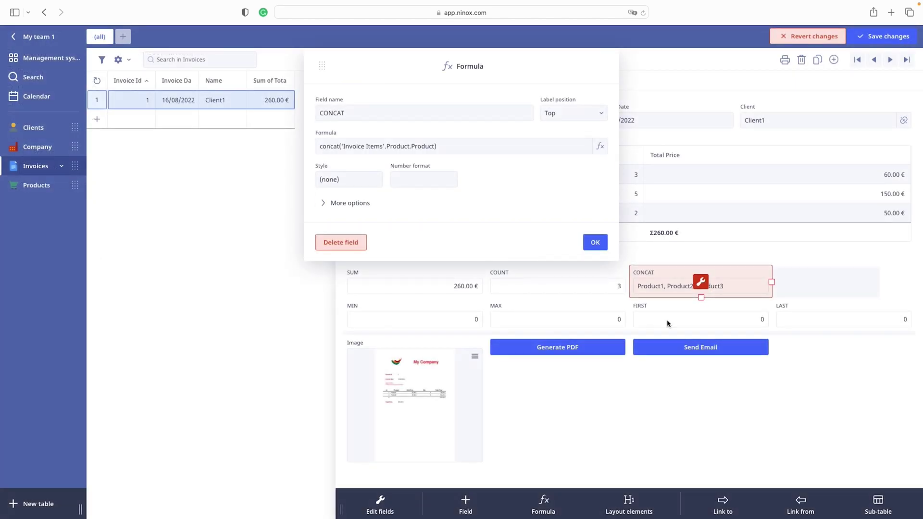
left_click(600, 244)
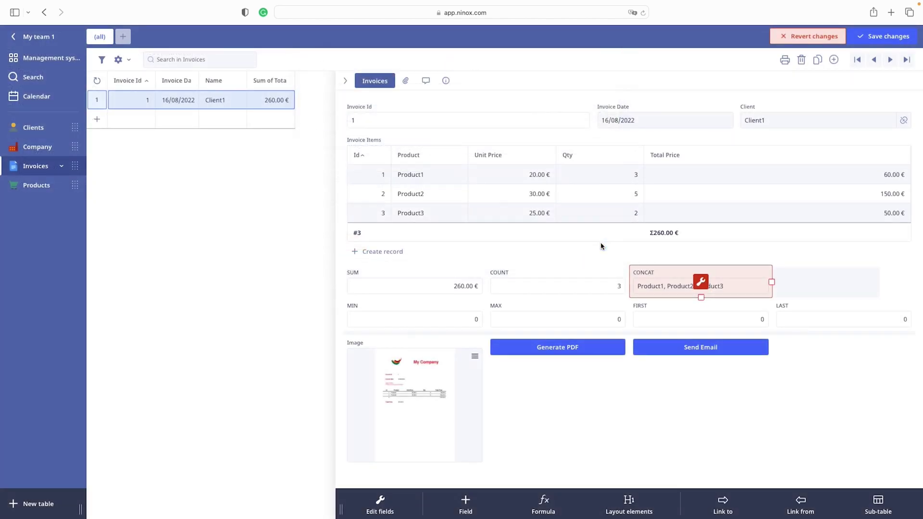
- Give the MIN field the formula min('Invoice Items'.'Total Price') so it shows 50.00 €
left_click(423, 305)
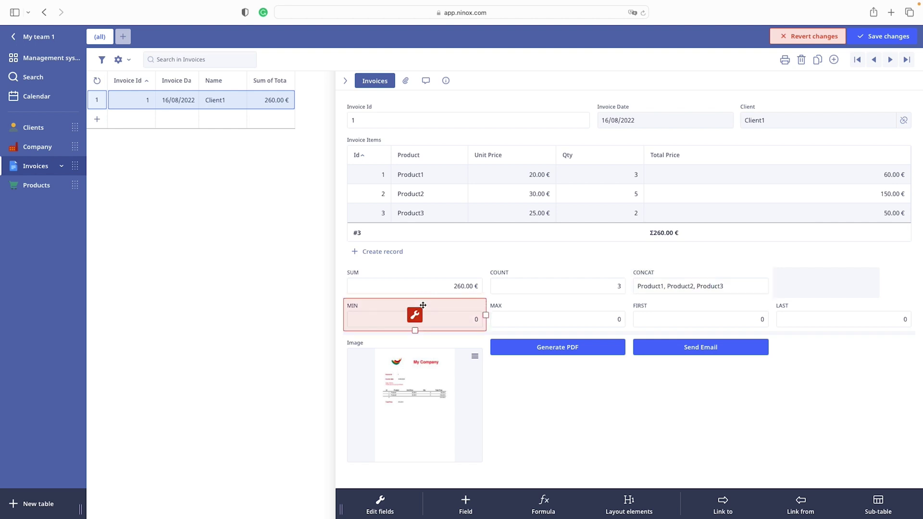
left_click(416, 316)
left_click(373, 151)
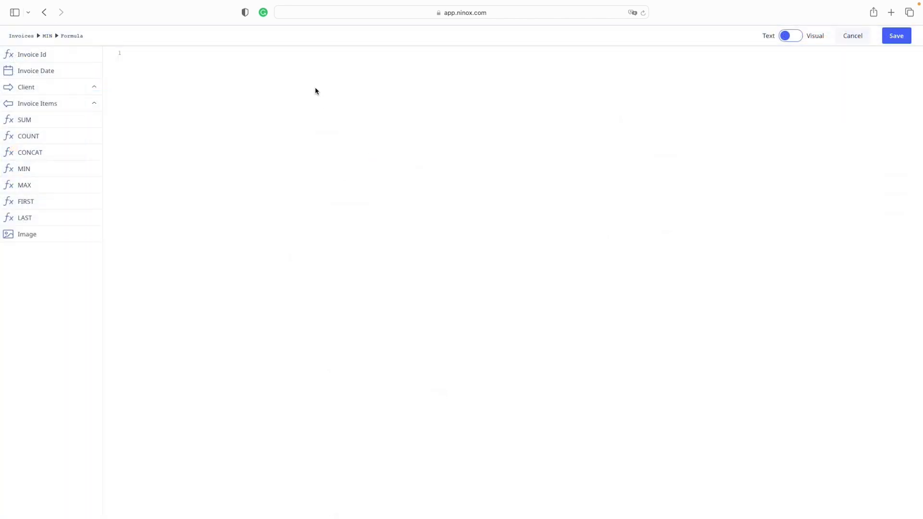
type("min(")
left_click(94, 104)
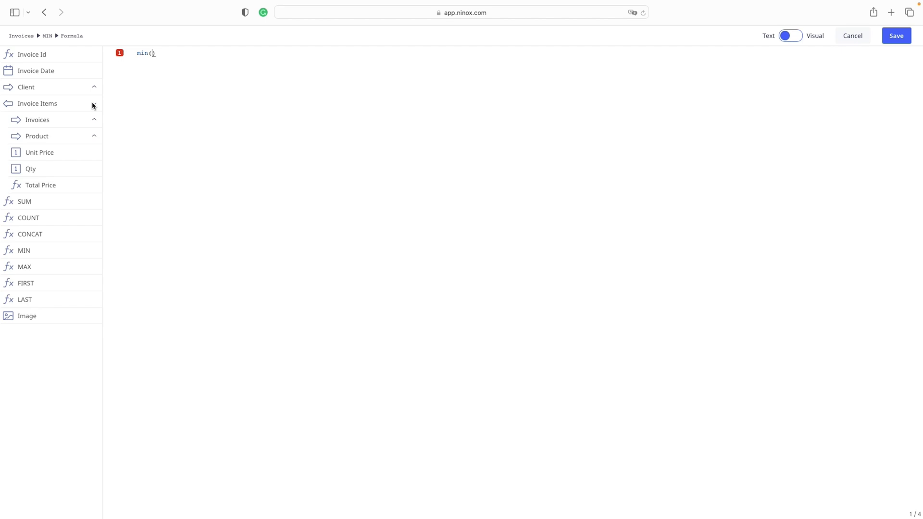
left_click(42, 186)
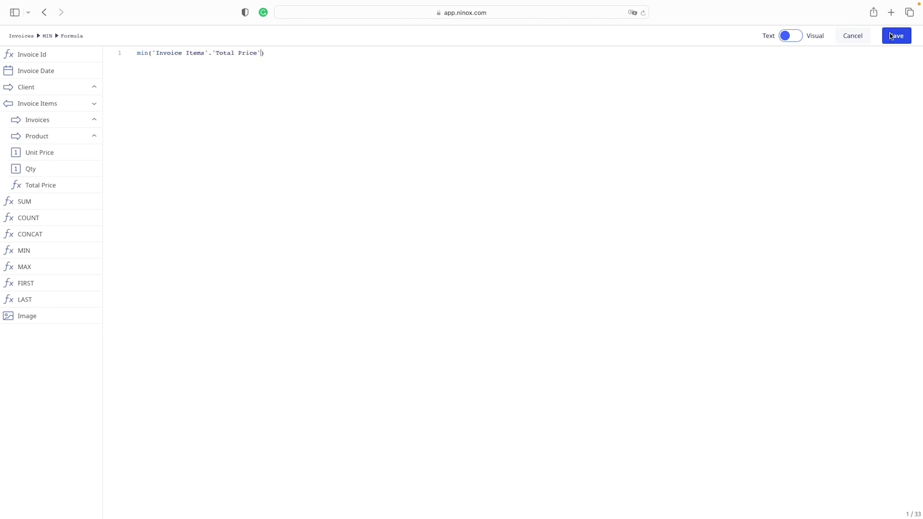
left_click(894, 36)
left_click(596, 245)
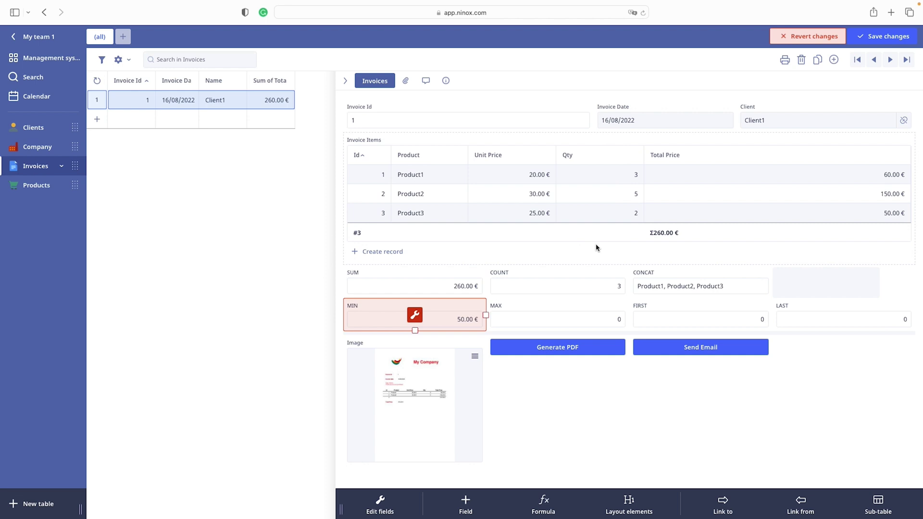
- Give the MAX field the formula max('Invoice Items'.'Total Price') so it shows 150.00 €
left_click(548, 312)
left_click(559, 318)
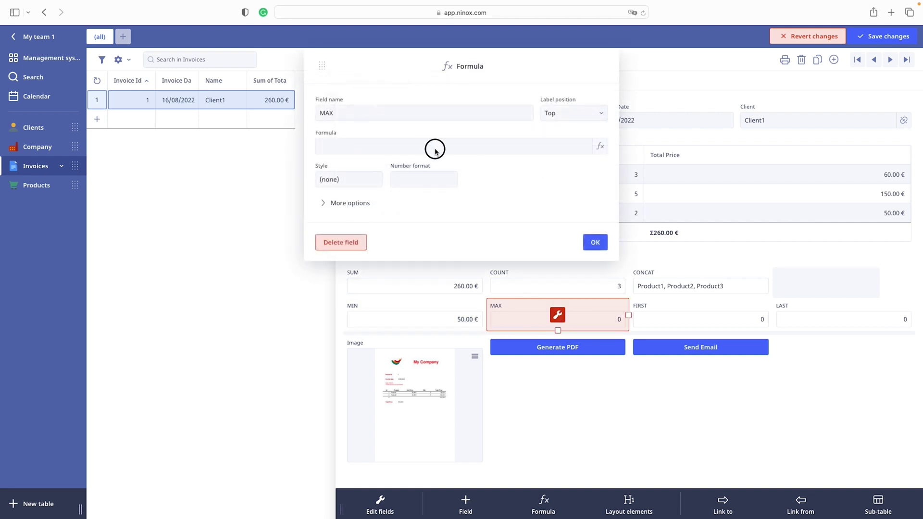
left_click(433, 150)
type("ma")
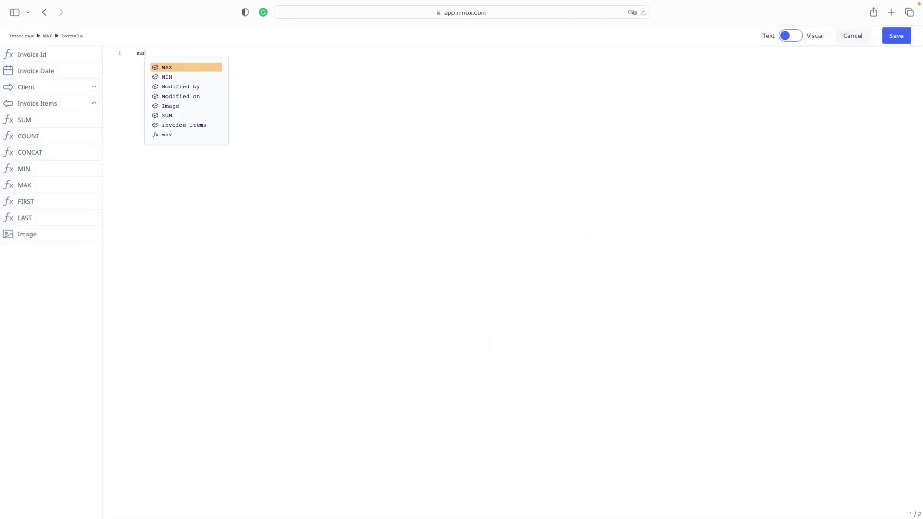
type("x(")
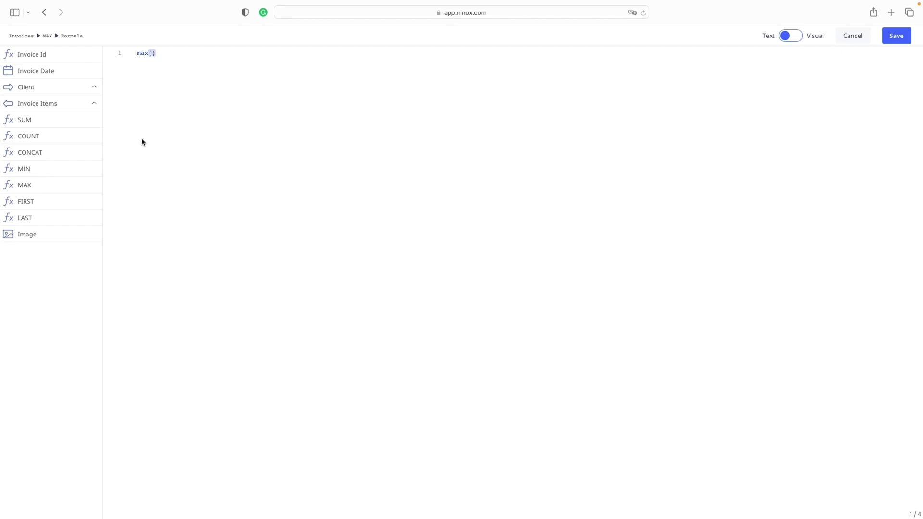
left_click(91, 106)
left_click(49, 179)
left_click(898, 38)
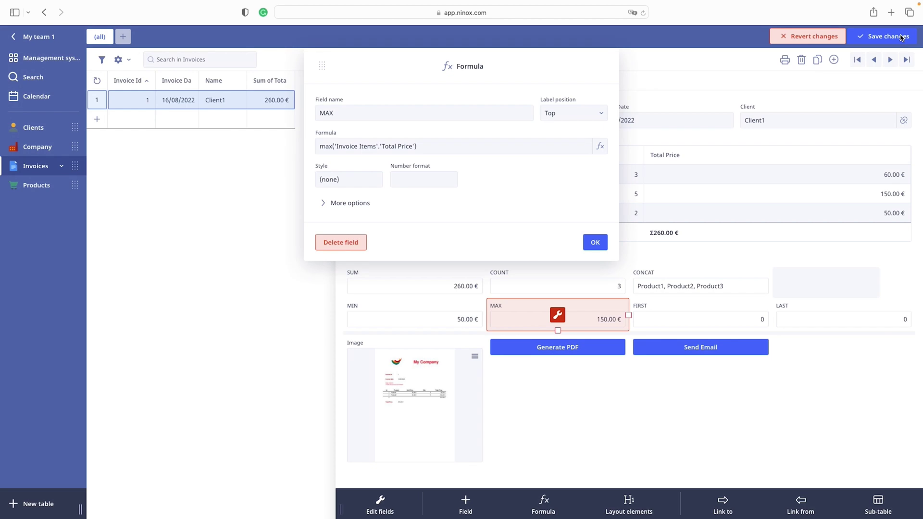
left_click(595, 243)
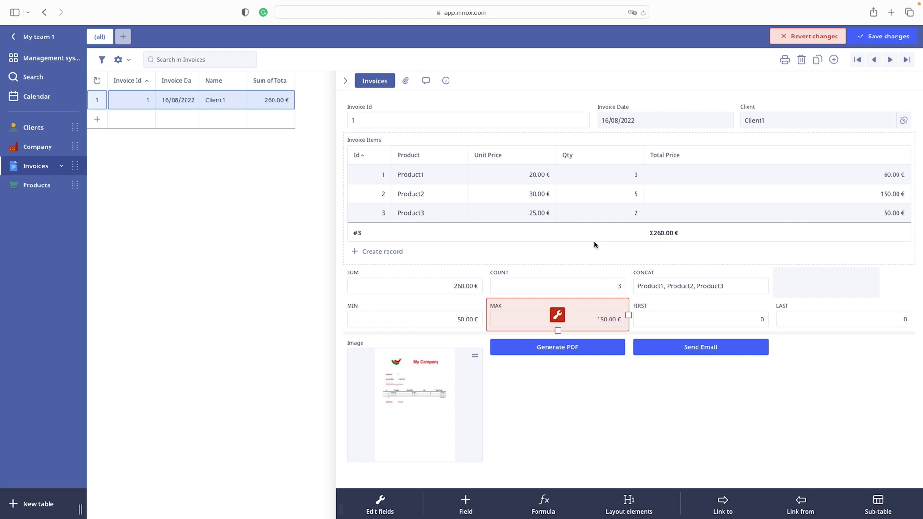
- Set the FIRST field formula to first('Invoice Items'.Product.Product) so it shows Product1
left_click(677, 315)
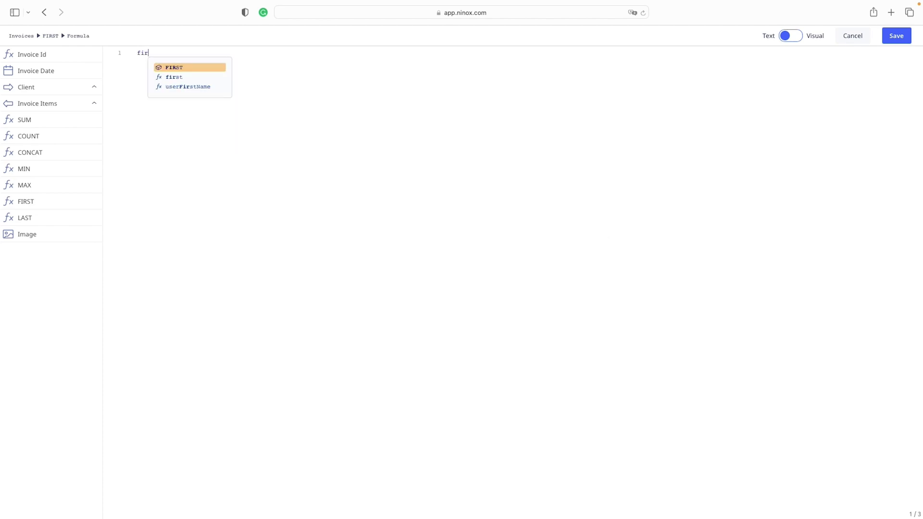
type("(")
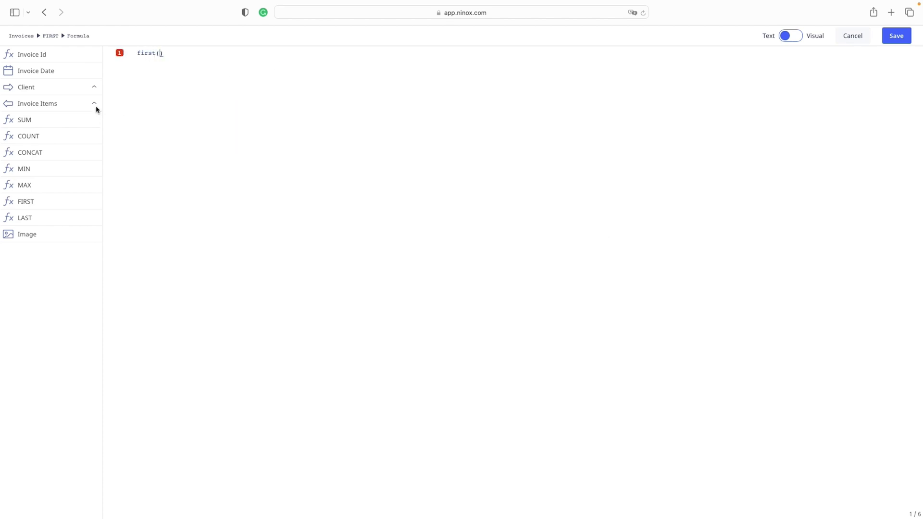
left_click(95, 103)
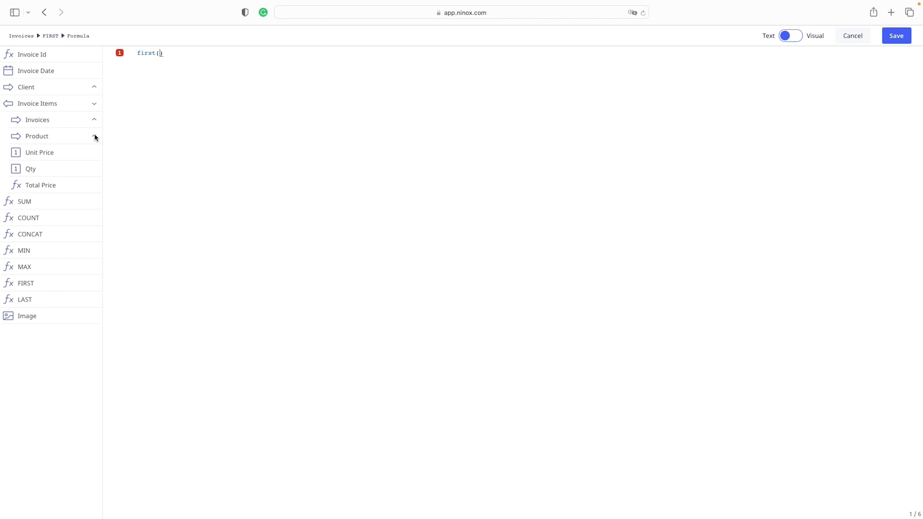
left_click(95, 137)
left_click(60, 153)
left_click(897, 35)
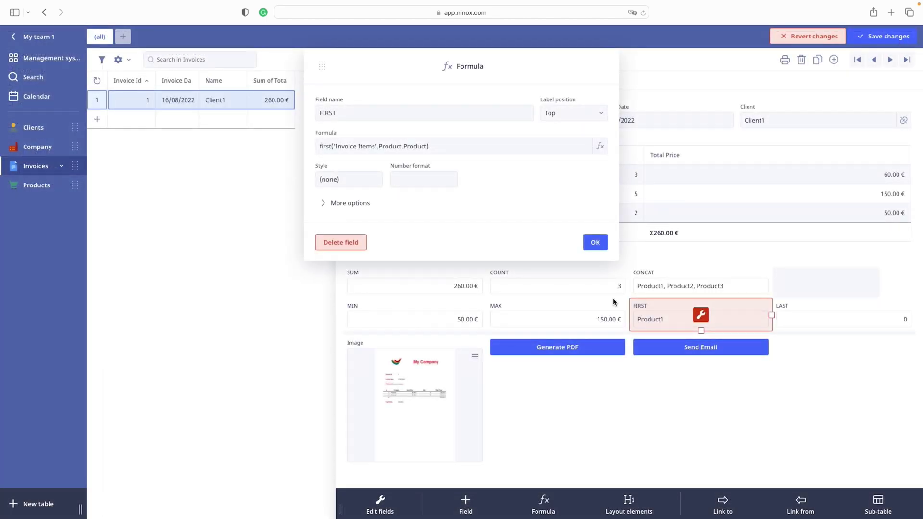
left_click(606, 239)
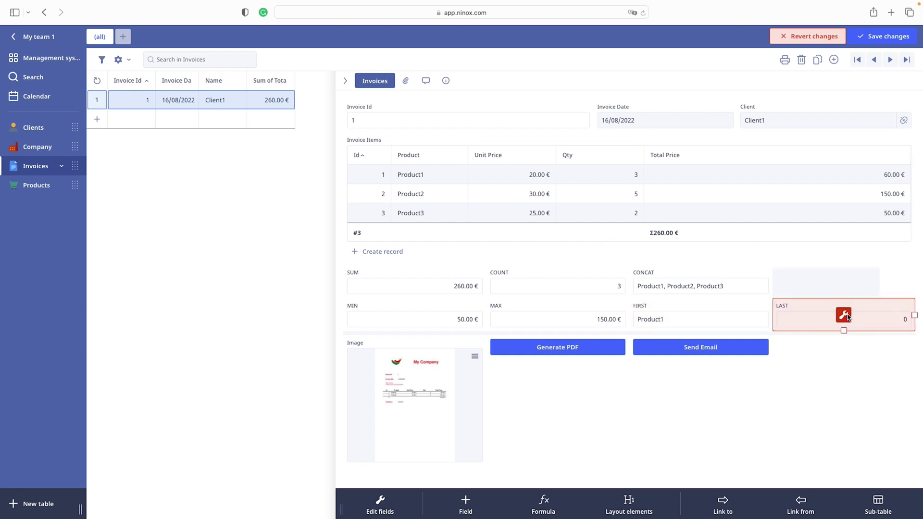
- Set the LAST field formula to last('Invoice Items'.Product.Product) so it shows Product3
left_click(843, 315)
left_click(378, 147)
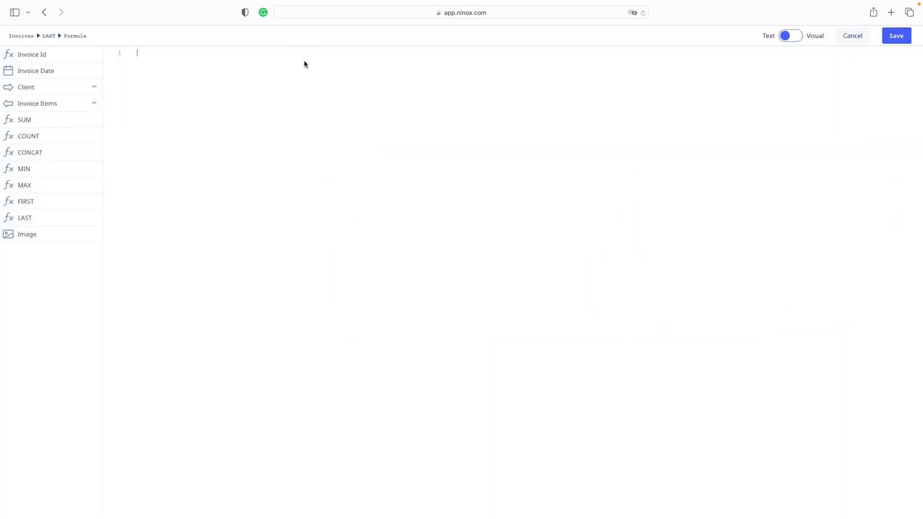
type("last")
key("Return")
left_click(94, 104)
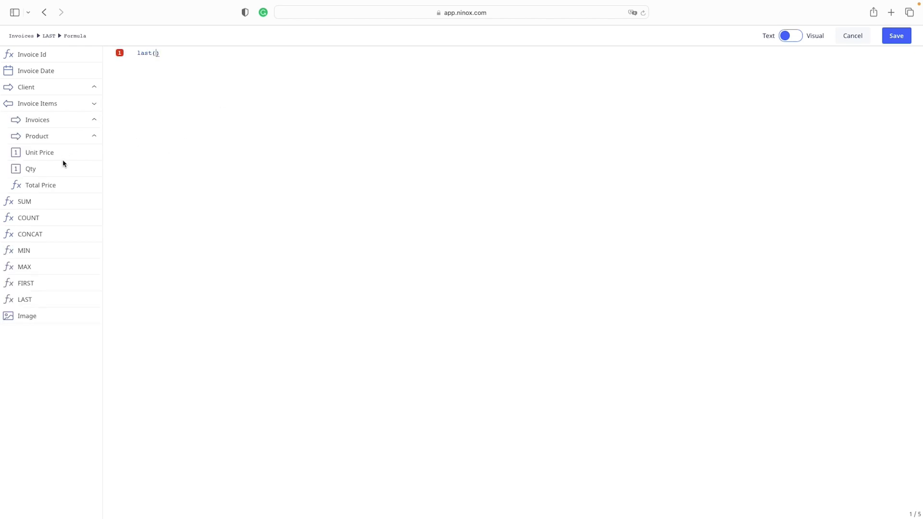
left_click(88, 136)
left_click(58, 152)
left_click(897, 36)
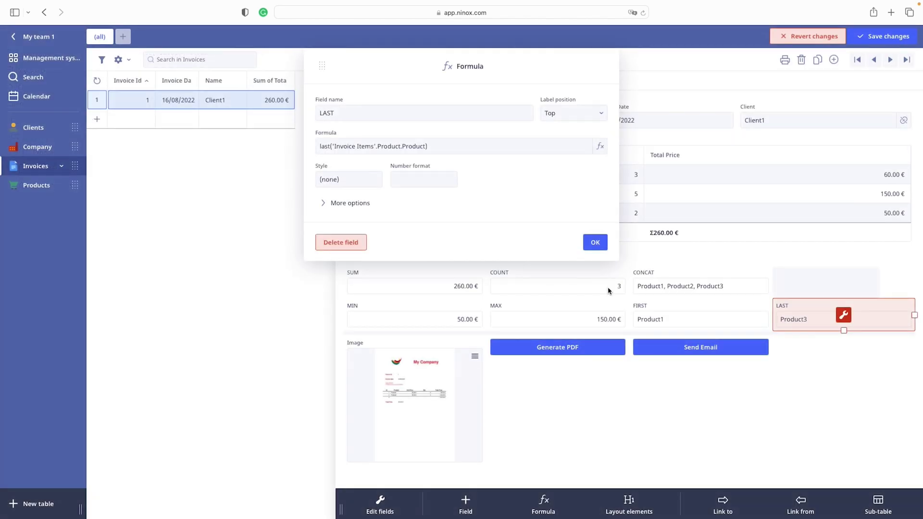
left_click(594, 243)
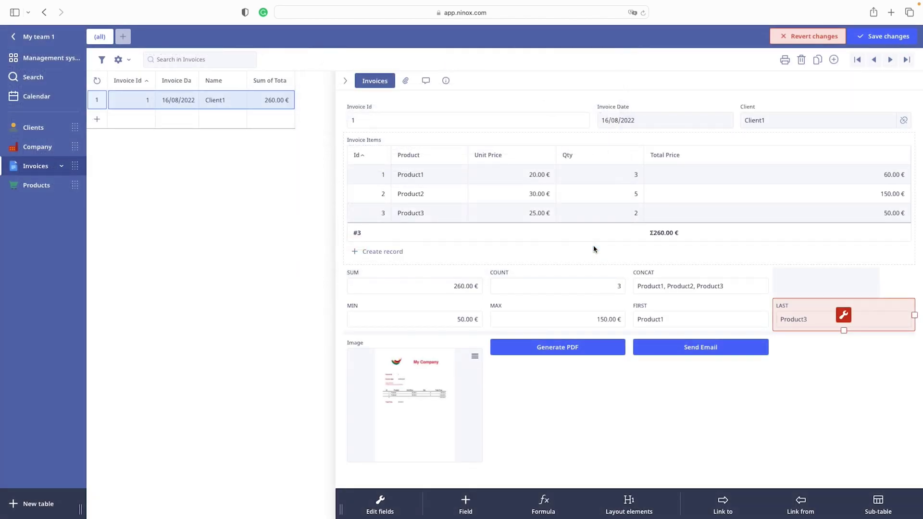